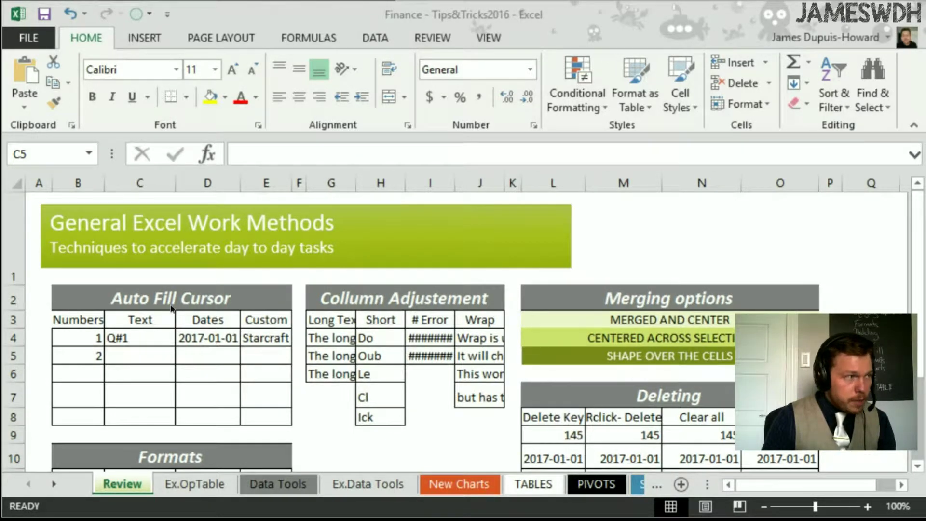
Fill B4:B8 from a 1, 2 seed, then reseed with 5 and 10 and refill.
left_click_drag(85, 341, 83, 361)
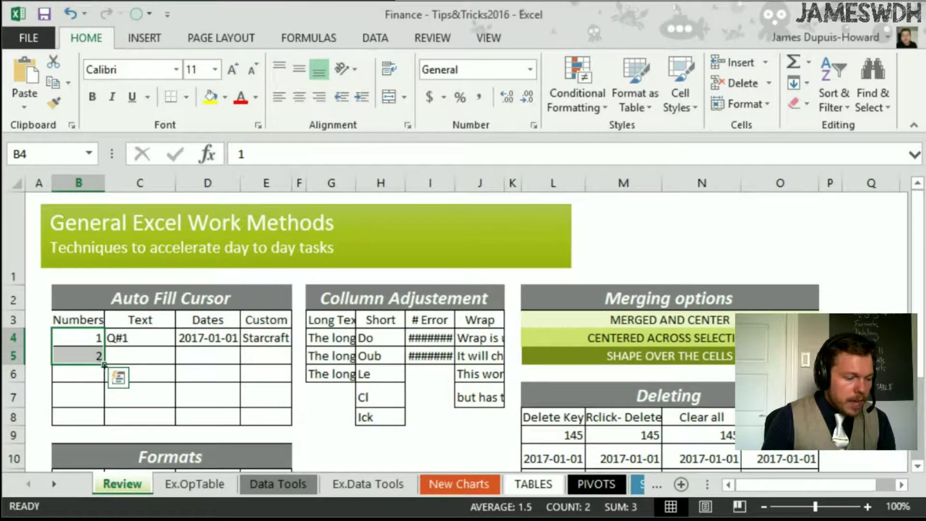
left_click_drag(104, 364, 104, 426)
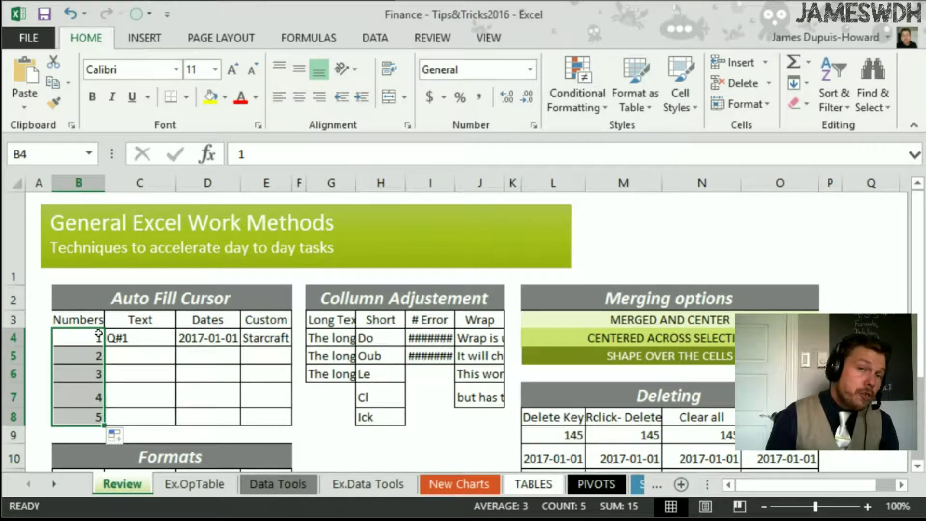
left_click(98, 333)
type("5")
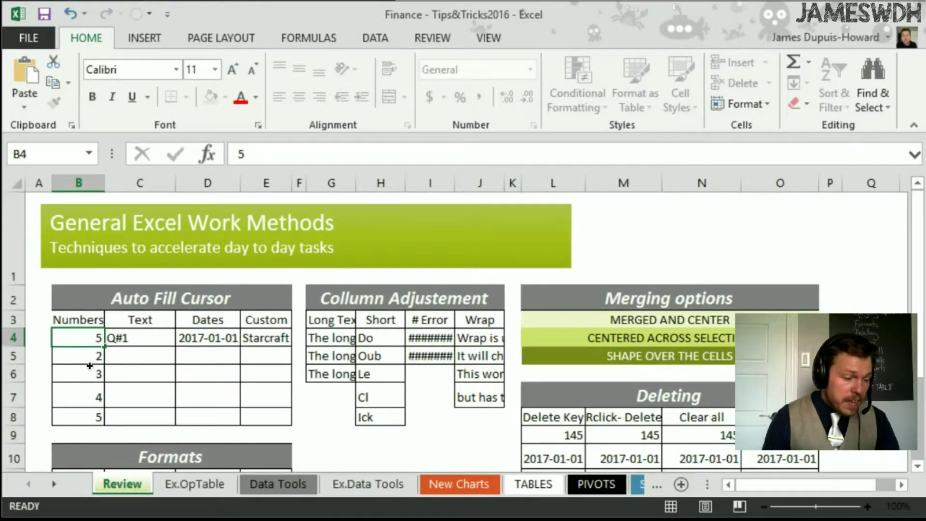
key("Return")
type("10")
key("ctrl+Return")
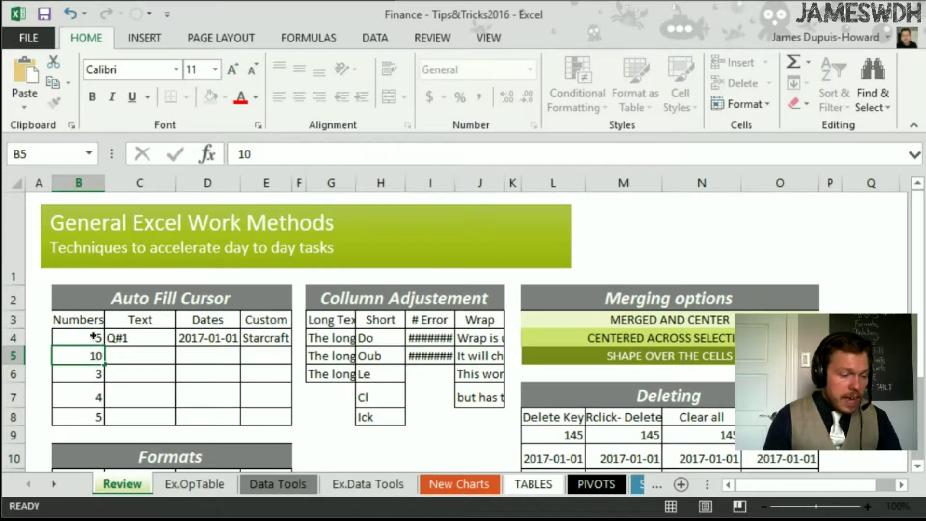
left_click_drag(91, 338, 99, 424)
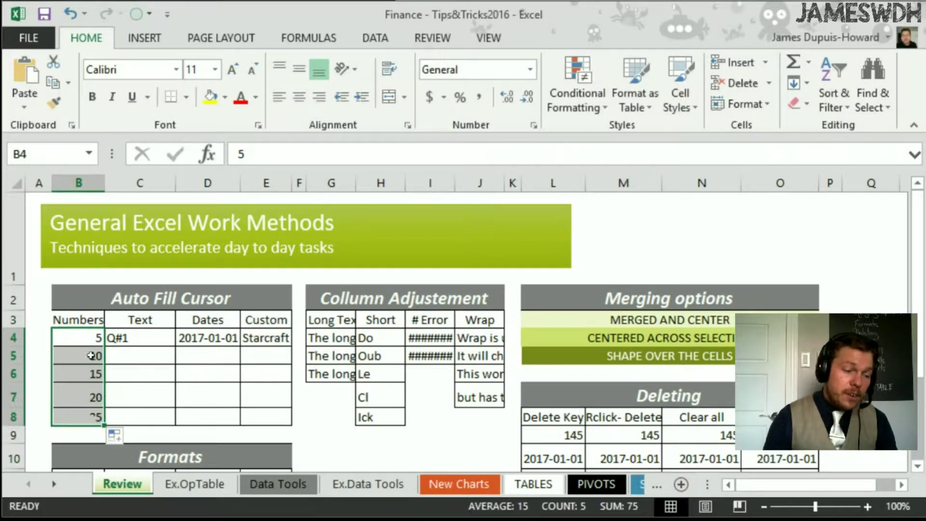
Reseed B4:B5 with 1 and 3 and fill to B8 for 1, 3, 5, 7, 9.
left_click(93, 340)
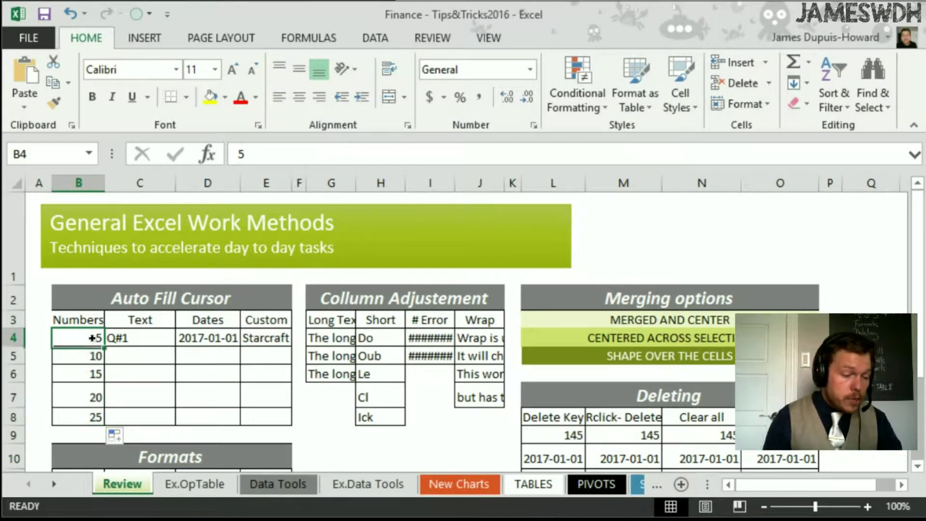
type("1")
key("Return")
type("3")
key("Return")
key("Return")
left_click_drag(97, 344, 95, 424)
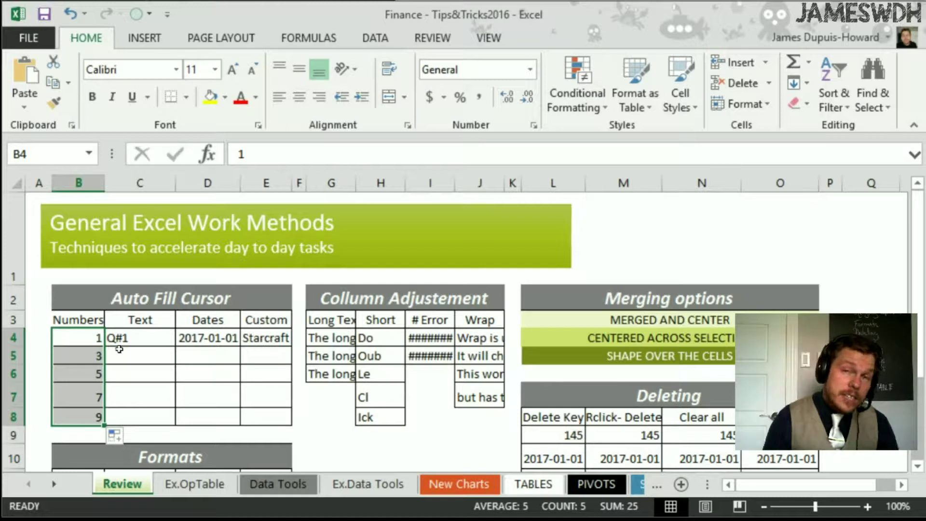
Fill C4:C8 as Q#1–Q#5, then retype C4 as Any2 and refill for Any2–Any6.
left_click(153, 336)
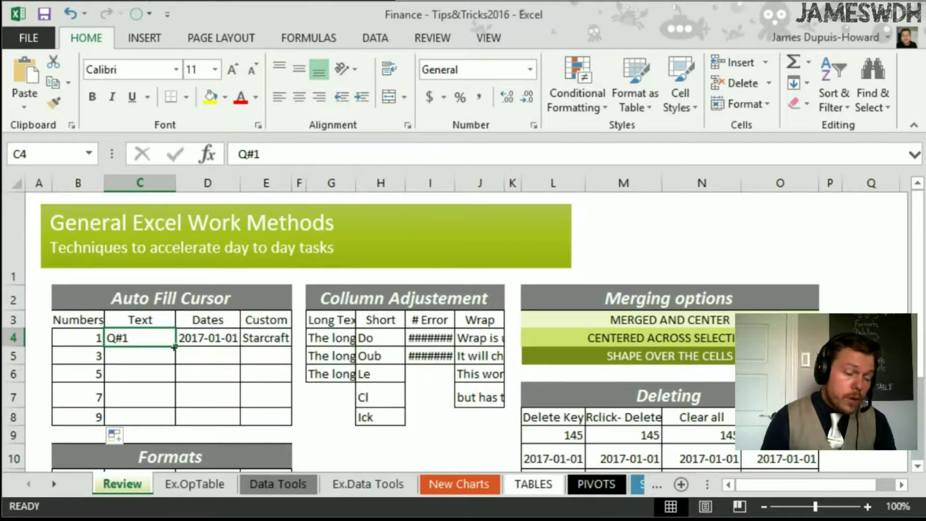
left_click_drag(174, 347, 165, 421)
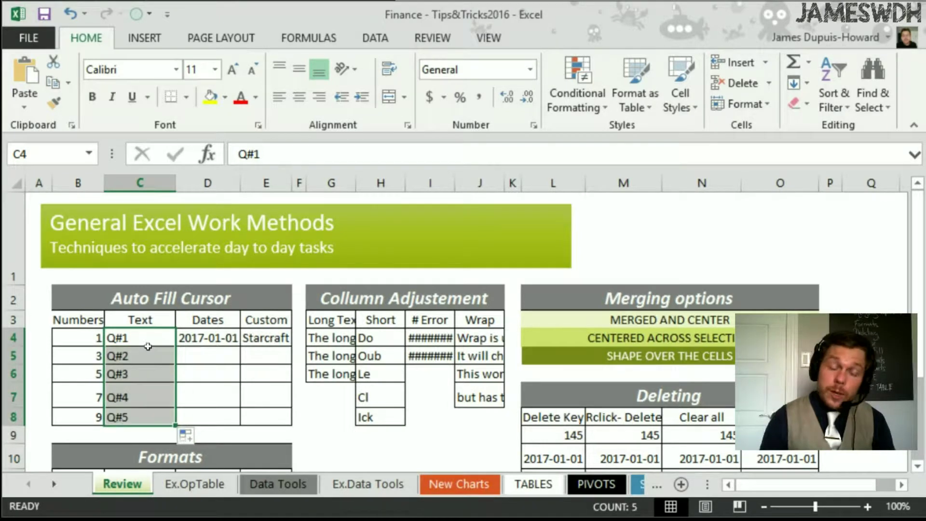
left_click(161, 339)
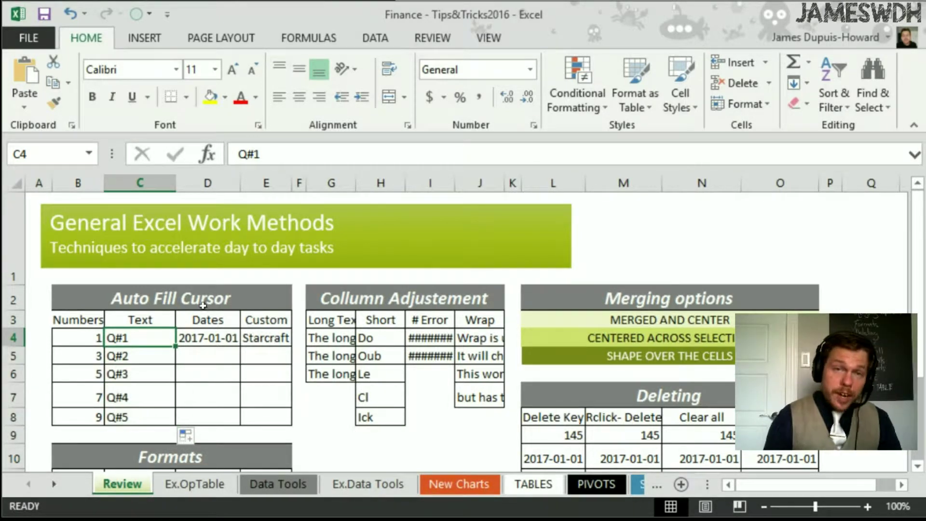
type("Any")
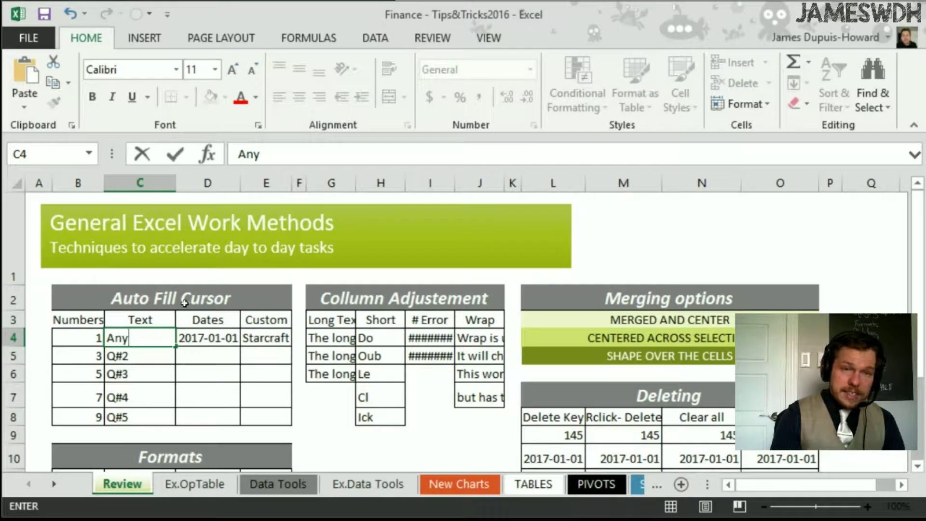
type("2")
key("Return")
left_click(170, 341)
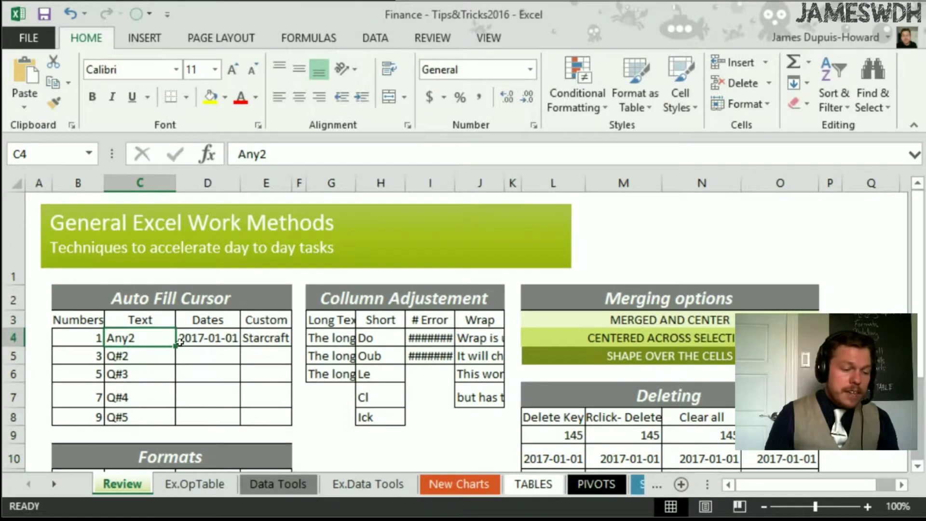
left_click_drag(179, 344, 177, 425)
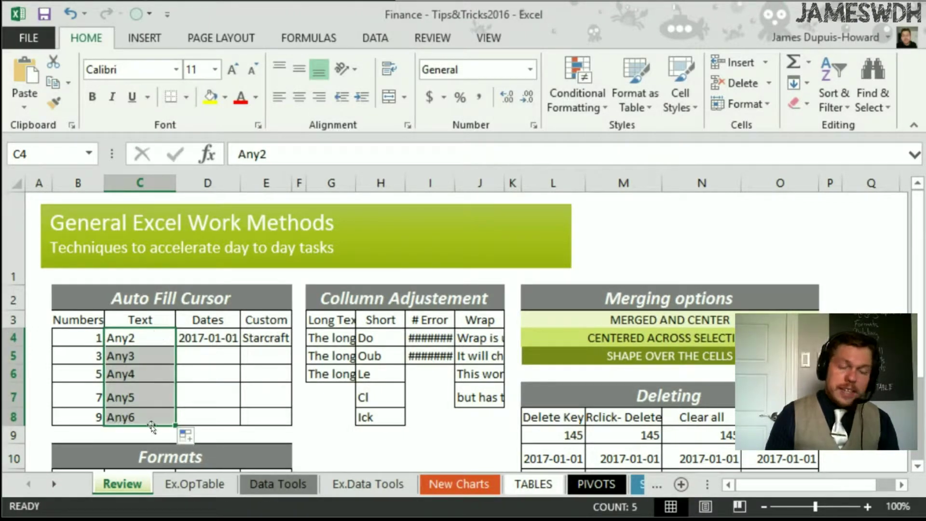
Fill the 2017-01-01 date from D4 down to D8 and switch it to monthly steps.
left_click(201, 334)
left_click_drag(241, 345, 238, 436)
left_click(251, 434)
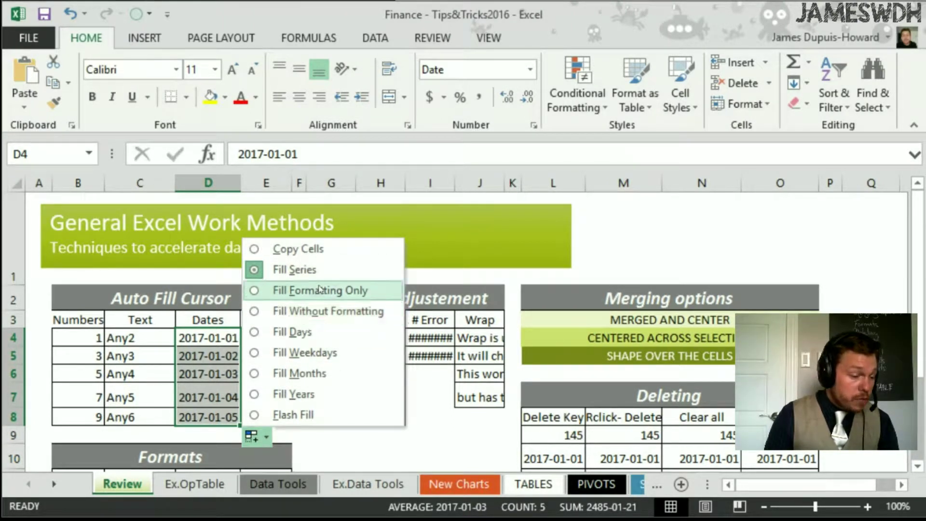
left_click(307, 377)
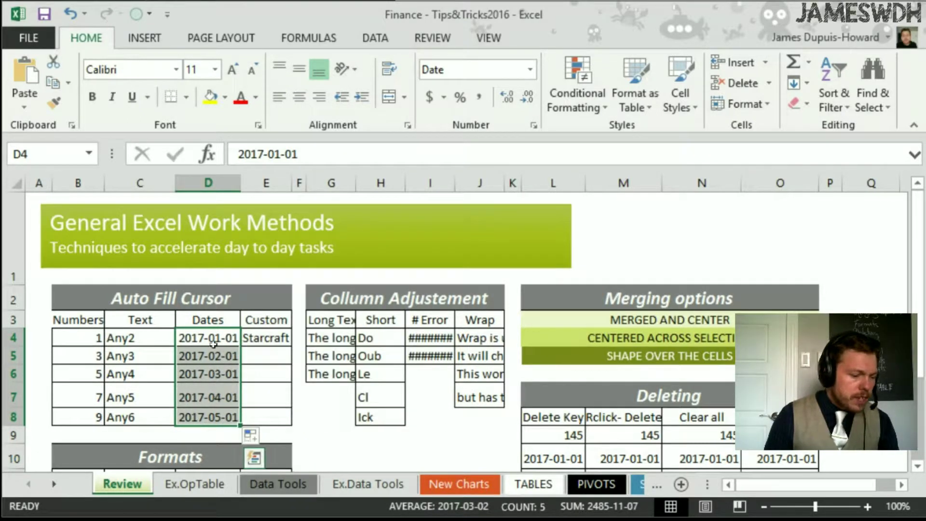
Try Fill Years, then settle on Fill Days for 2017-01-01 through 2017-01-05.
left_click(247, 436)
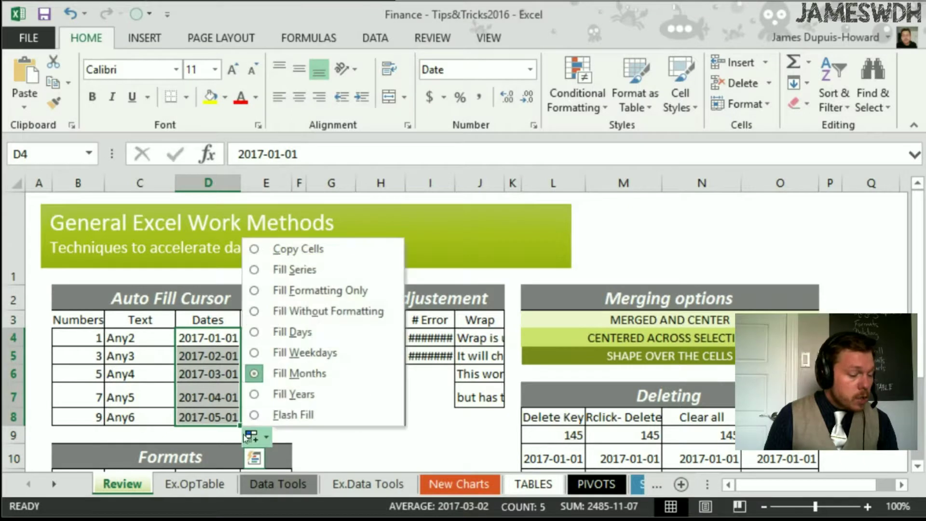
left_click(268, 395)
left_click(247, 435)
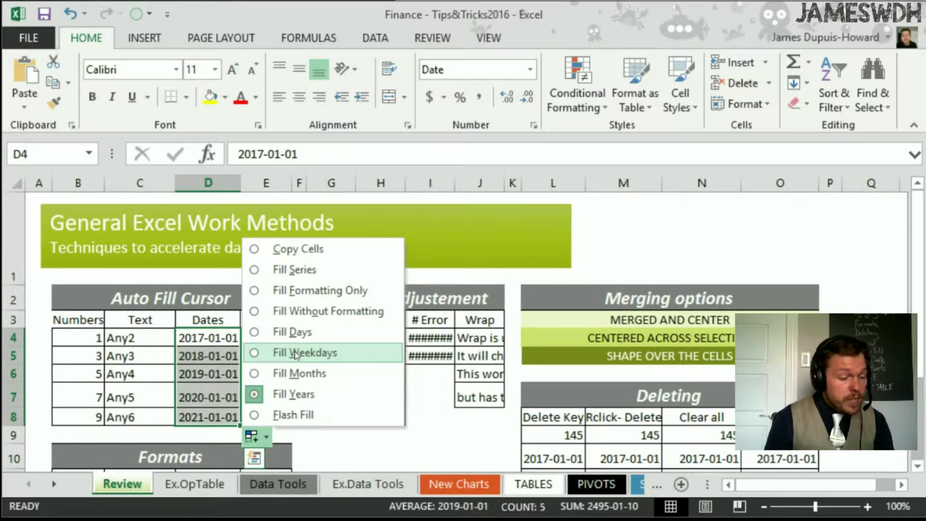
left_click(303, 331)
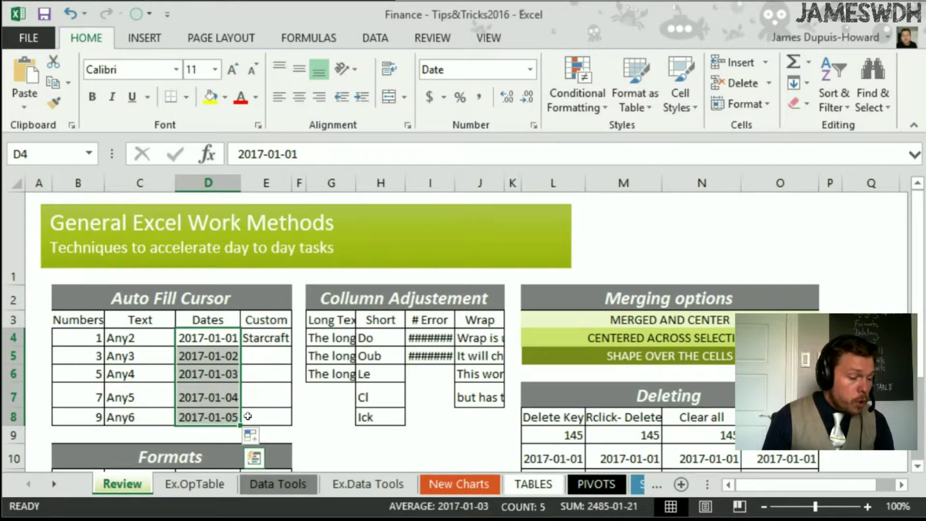
left_click(285, 337)
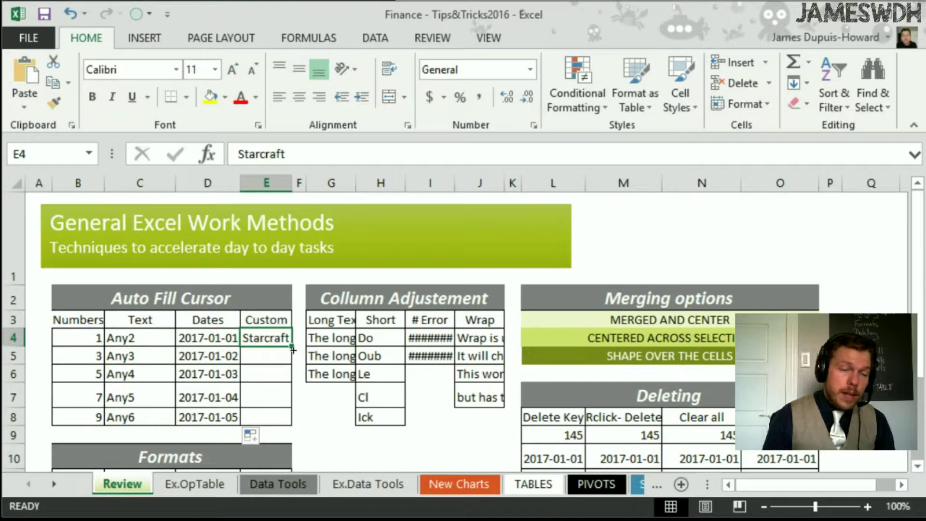
Fill Starcraft in E4 down to E8 using the game-title custom list.
left_click_drag(293, 349, 292, 425)
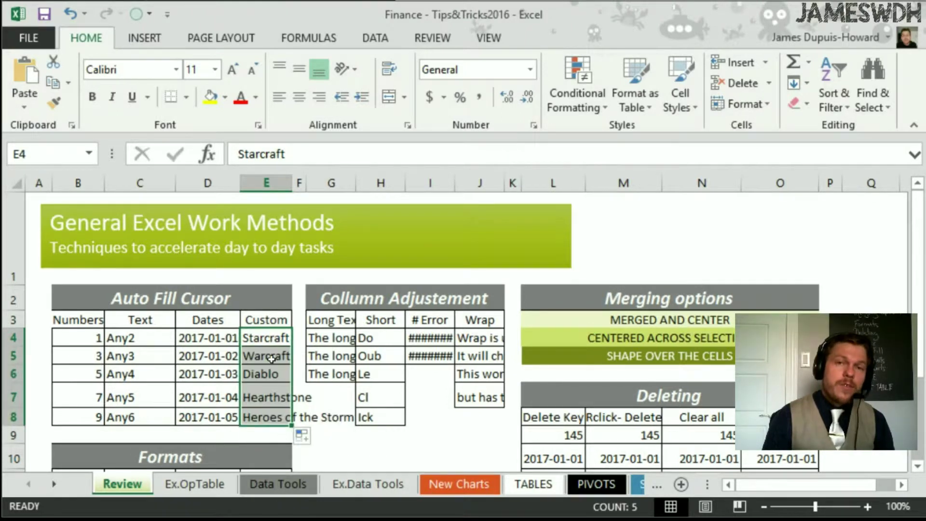
left_click(277, 336)
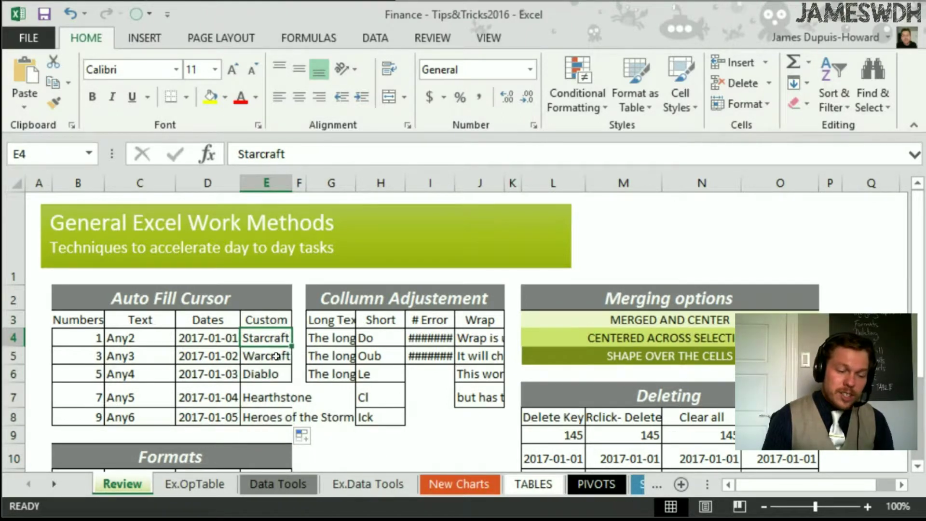
left_click_drag(276, 356, 270, 374)
left_click(263, 397)
left_click_drag(266, 319, 262, 416)
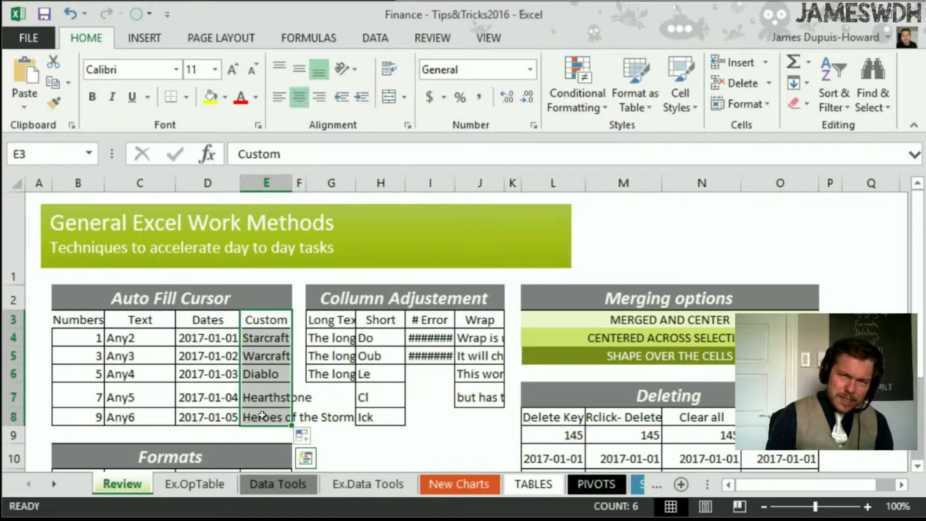
Check each entry: Starcraft, Warcraft, Diablo, Hearthstone, Heroes of the Storm.
left_click(276, 341)
left_click(275, 355)
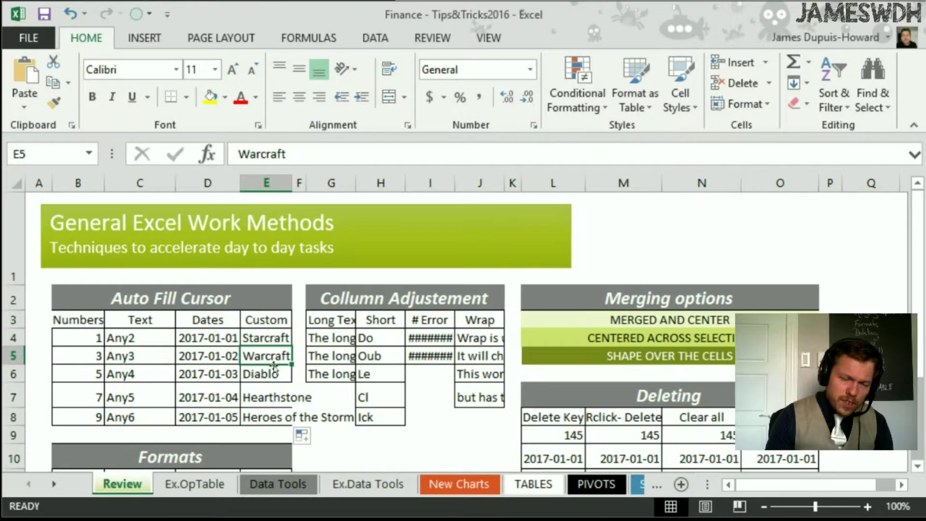
left_click(273, 374)
left_click(272, 398)
left_click(271, 417)
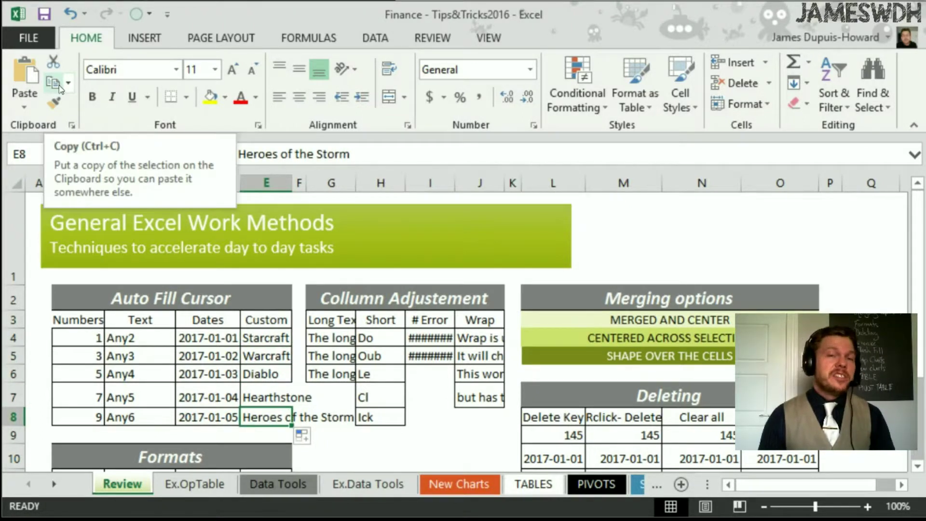
Open Excel Options on the Advanced page and scroll down to the General section.
left_click(35, 38)
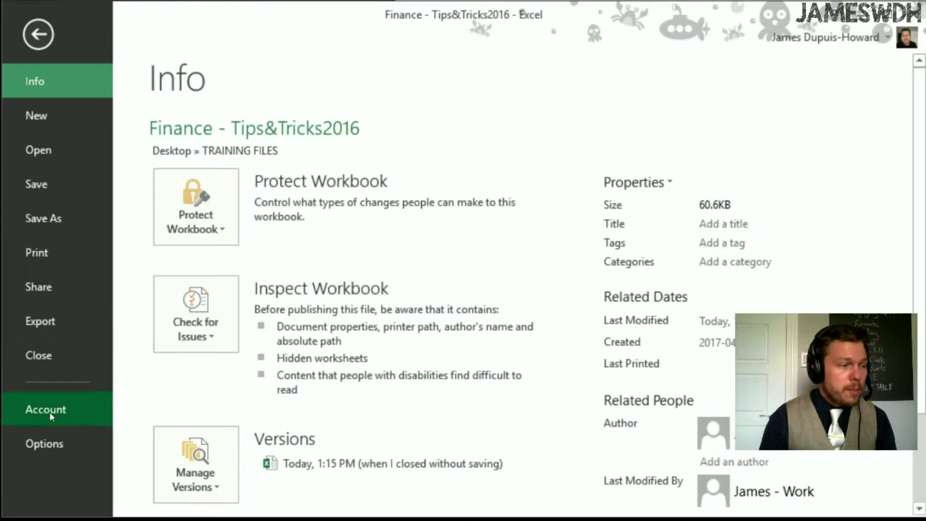
left_click(58, 453)
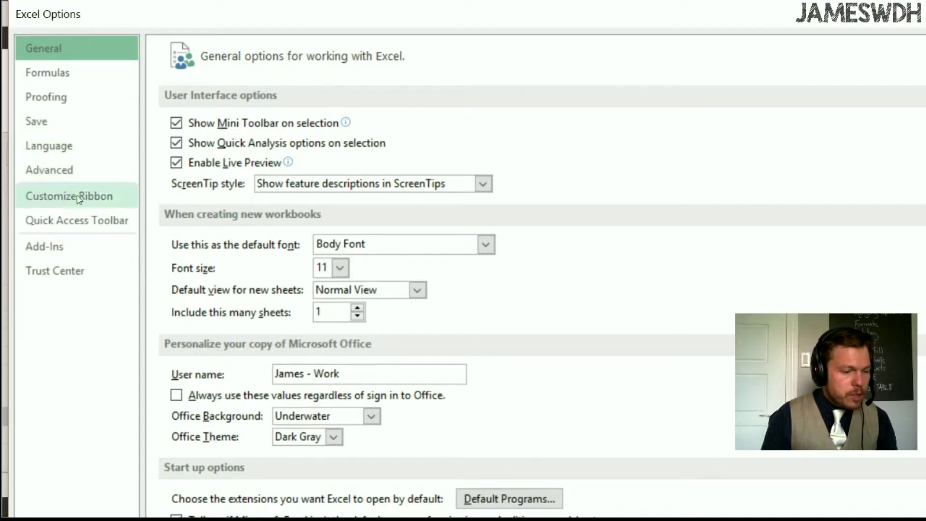
left_click(87, 174)
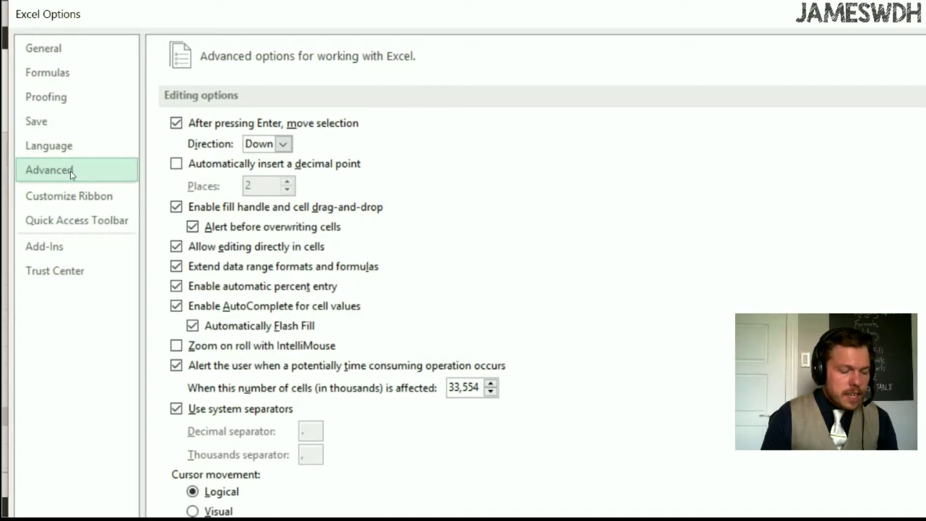
scroll(386, 315, "down", 7)
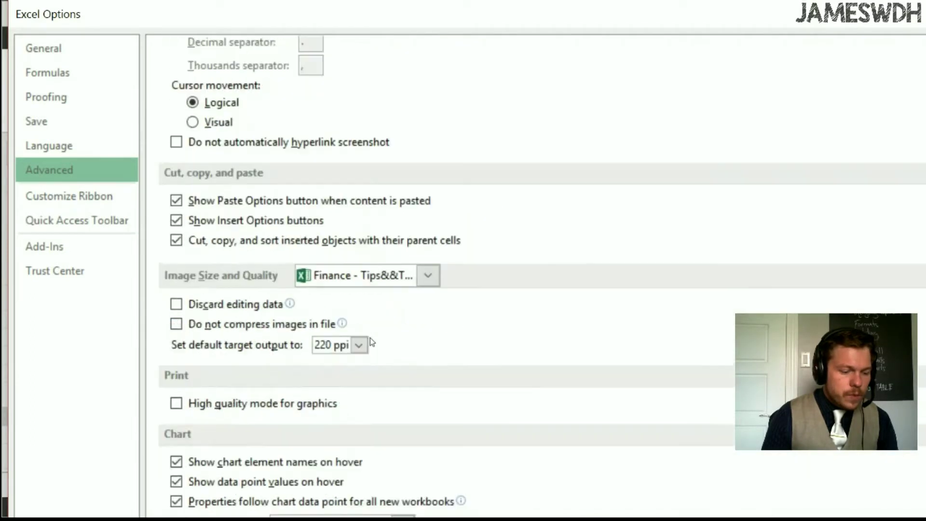
scroll(371, 339, "down", 10)
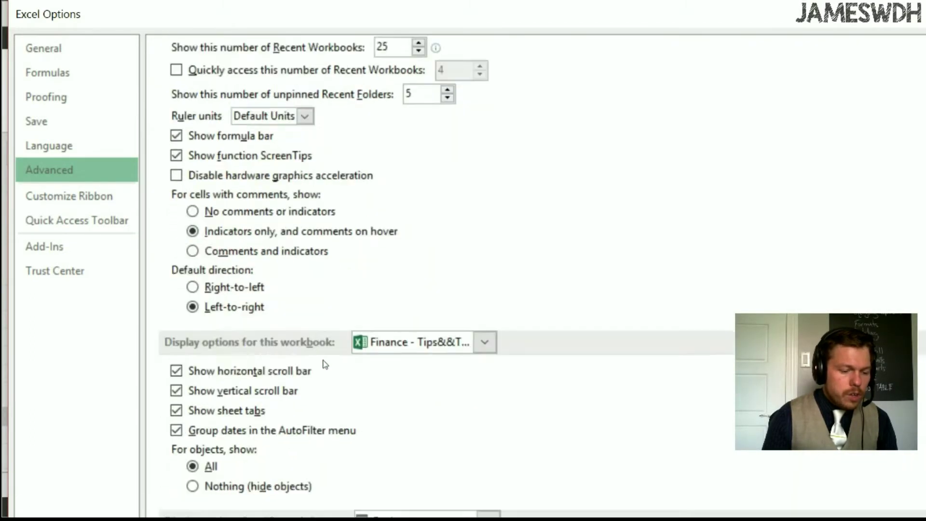
scroll(326, 366, "down", 12)
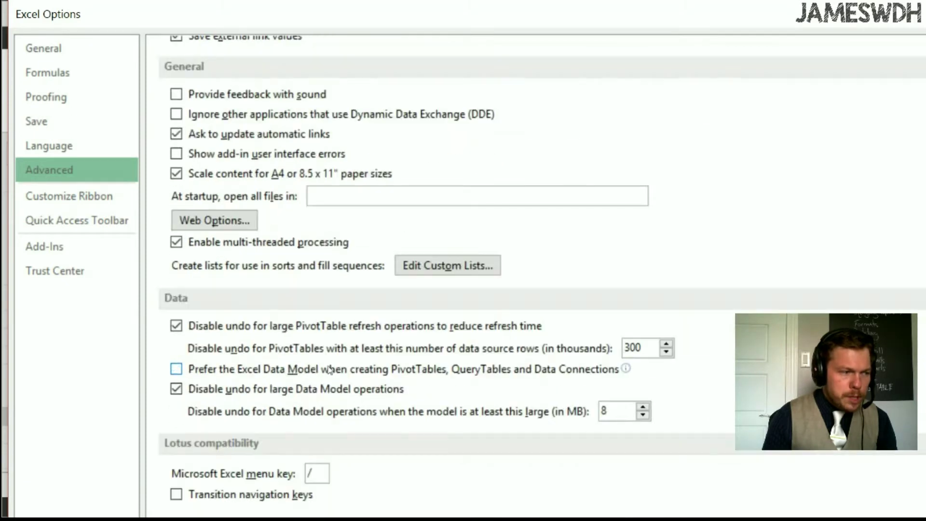
scroll(331, 374, "down", 1)
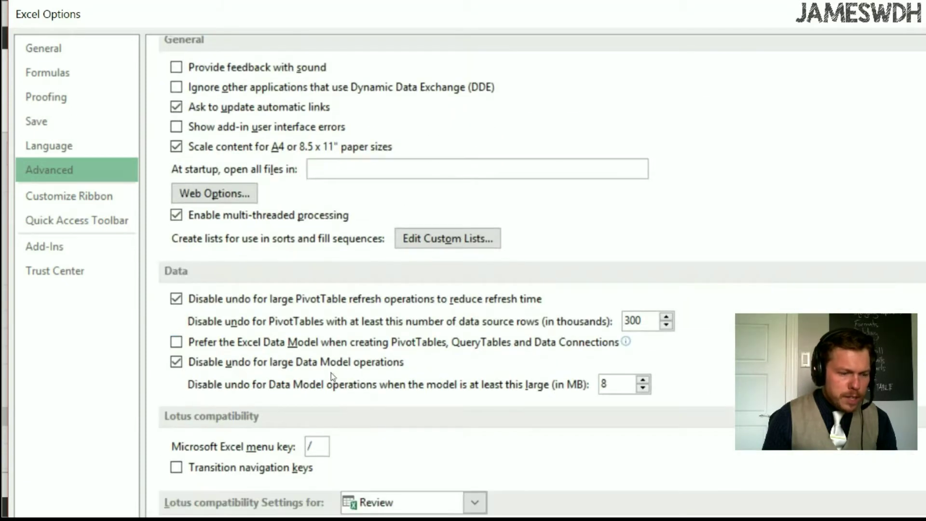
In Custom Lists, change Warcraft to World Of Warcraft in the Starcraft list and confirm.
left_click(433, 239)
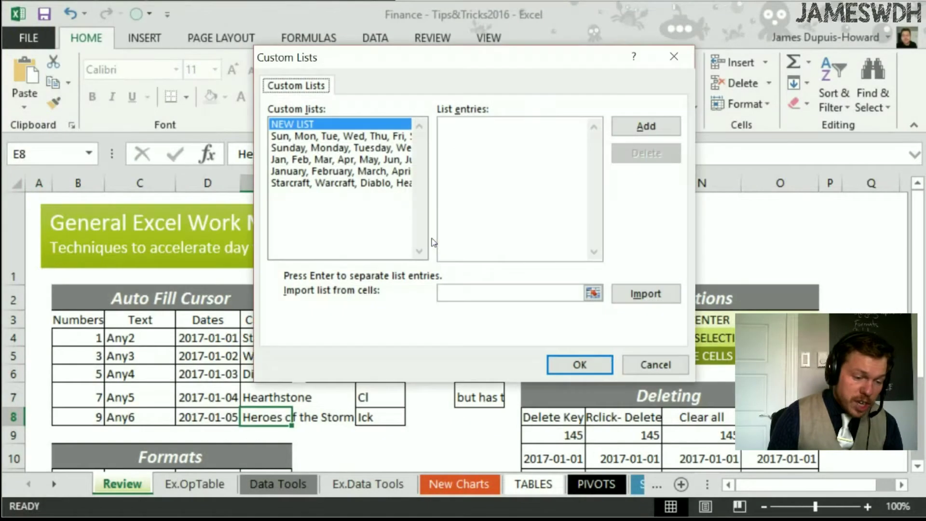
left_click(341, 184)
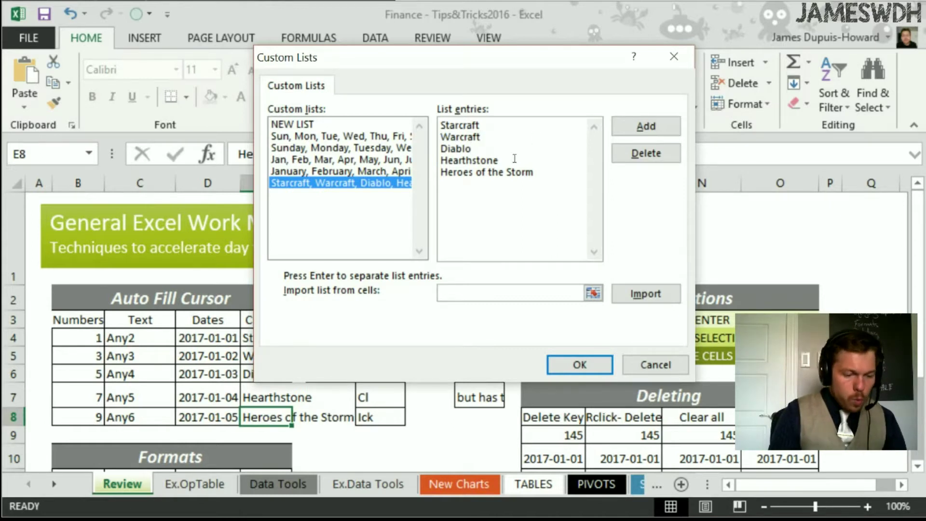
type("World Of")
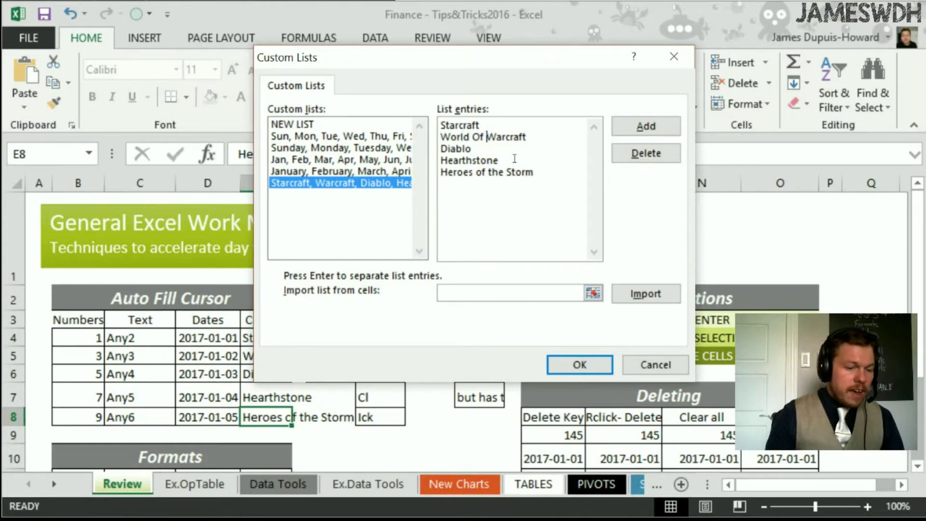
left_click(576, 371)
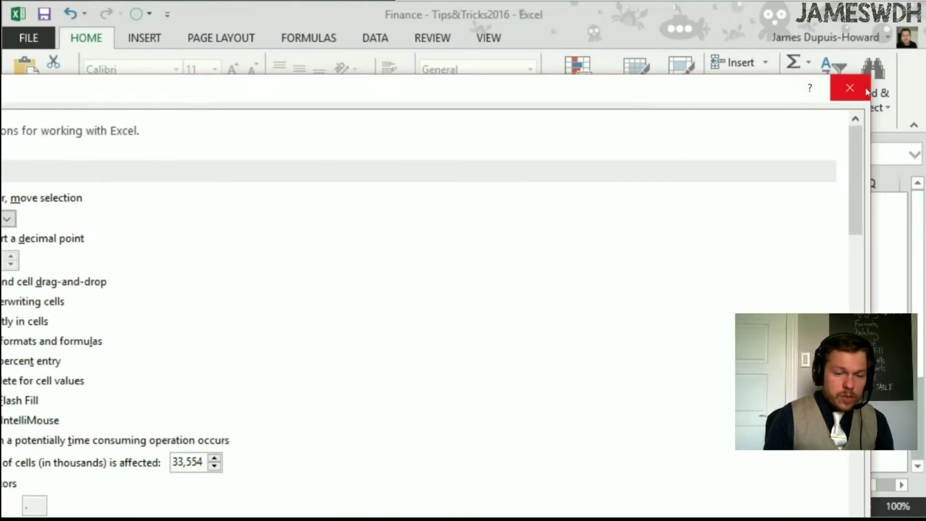
Close Excel Options, refill E4:E8 from Starcraft, and verify E5 reads World Of Warcraft.
left_click(850, 86)
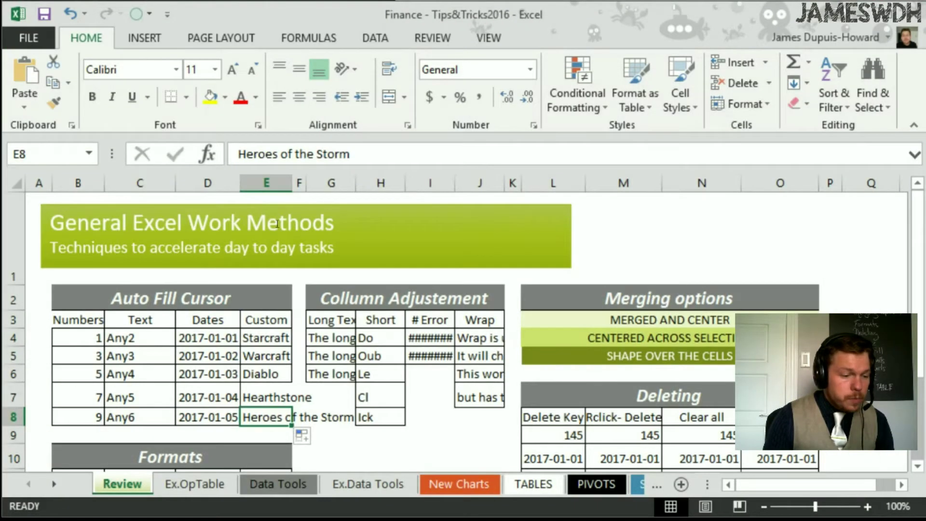
left_click(265, 337)
left_click_drag(291, 346, 291, 425)
left_click(283, 357)
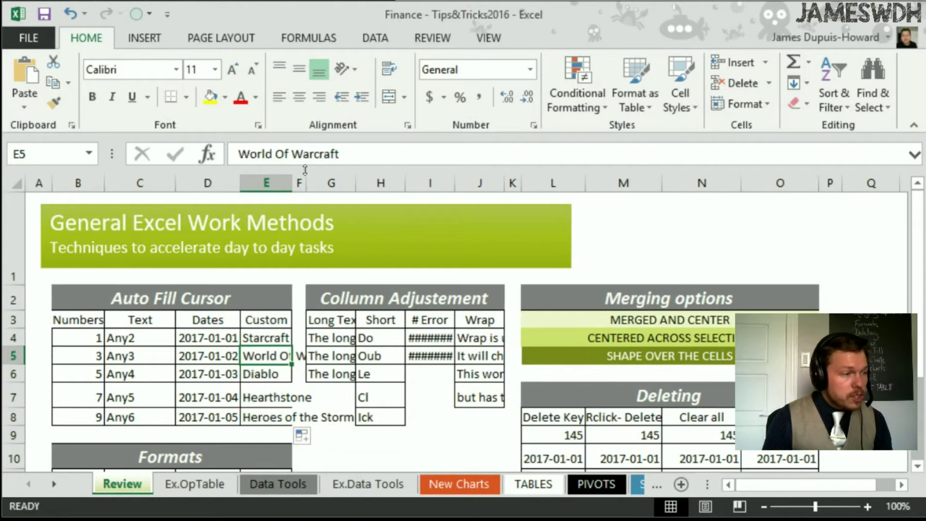